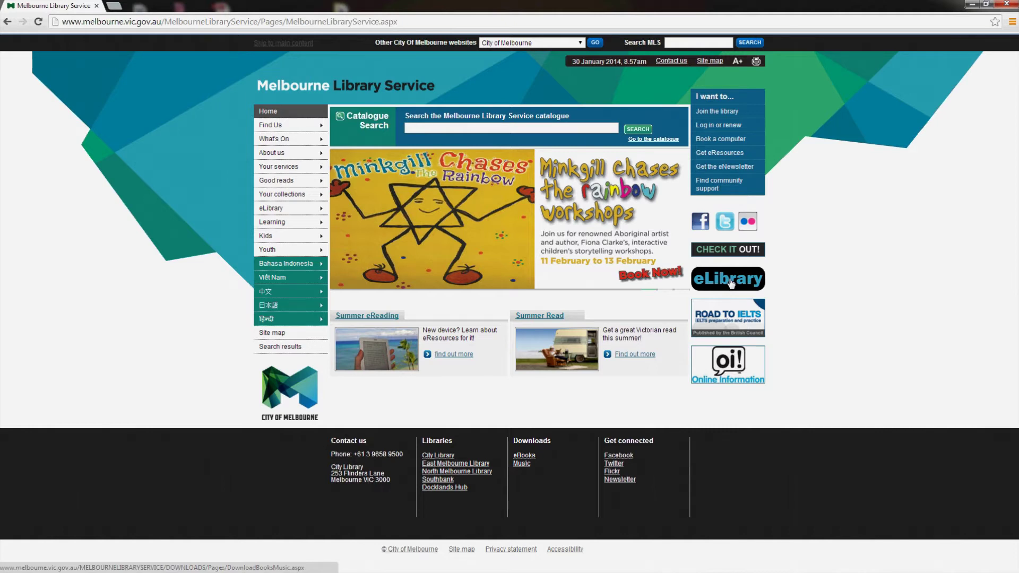
# Go from the eLibrary banner through 'Download an eBook' to the Bolinda Digital catalogue.
pyautogui.click(731, 284)
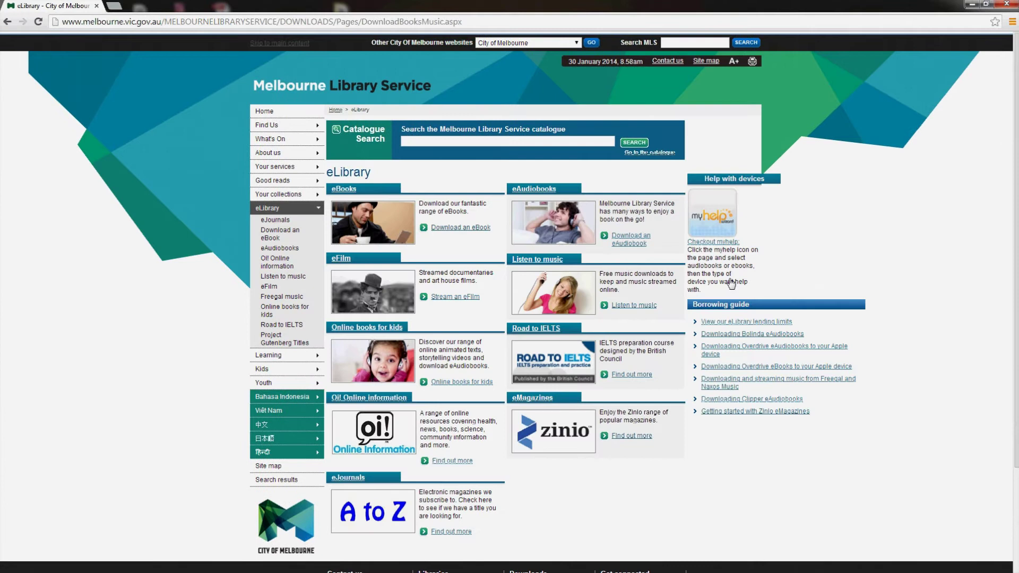
pyautogui.click(369, 223)
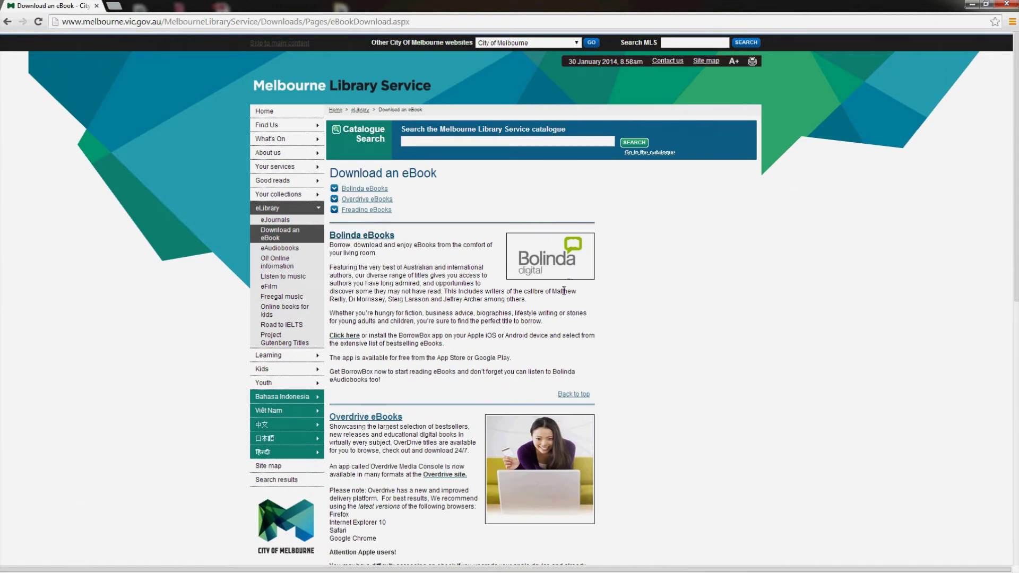
pyautogui.click(558, 270)
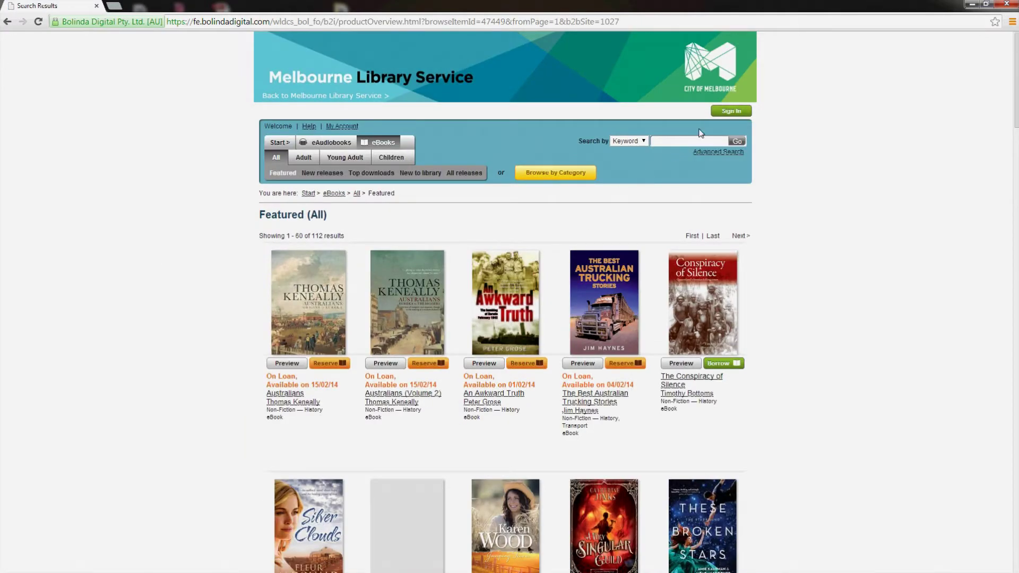
# Sign in to Bolinda Digital with the library barcode and password, then pass the first-time welcome page.
pyautogui.click(725, 113)
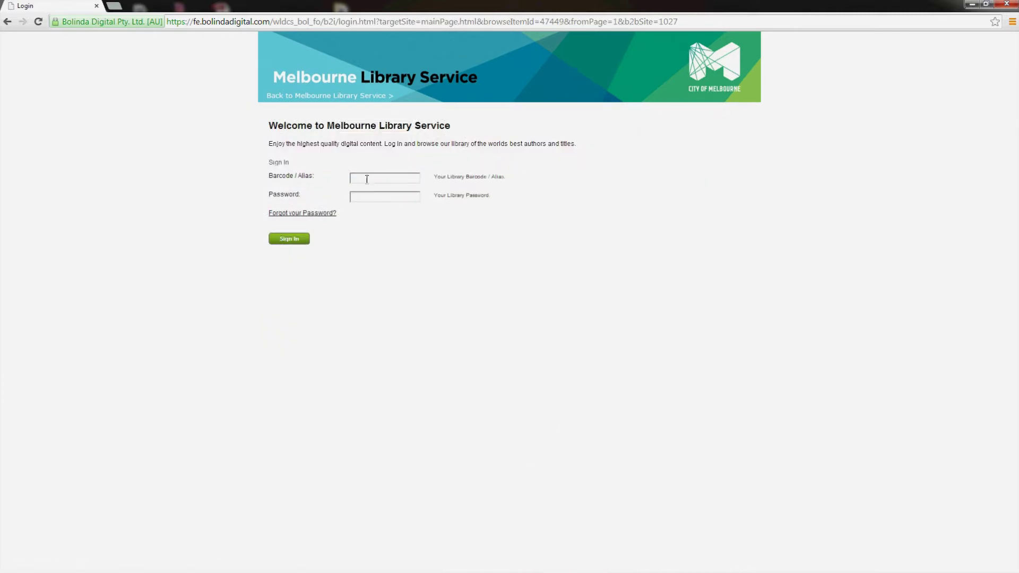
pyautogui.click(366, 178)
pyautogui.press('Tab')
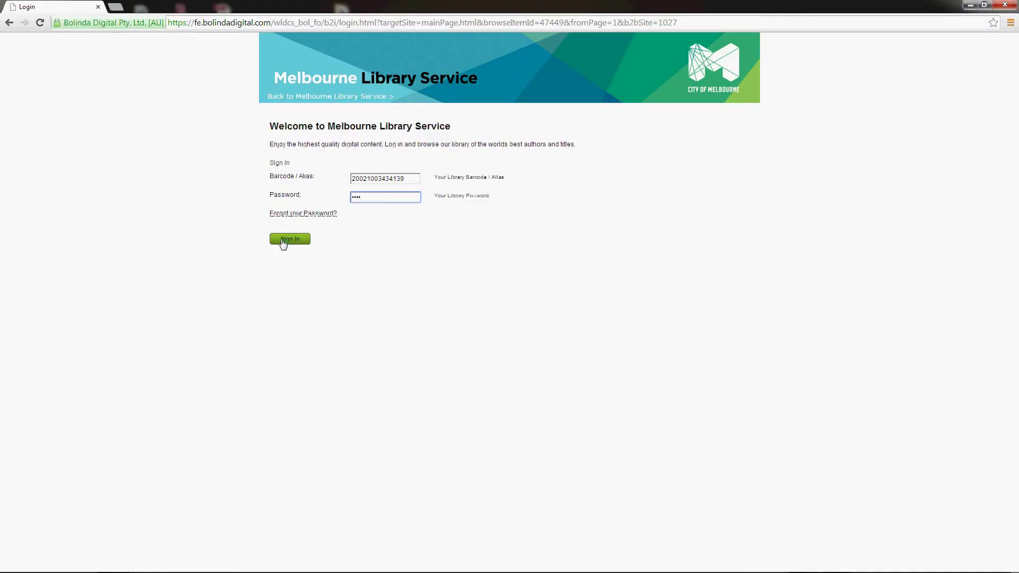
pyautogui.click(283, 241)
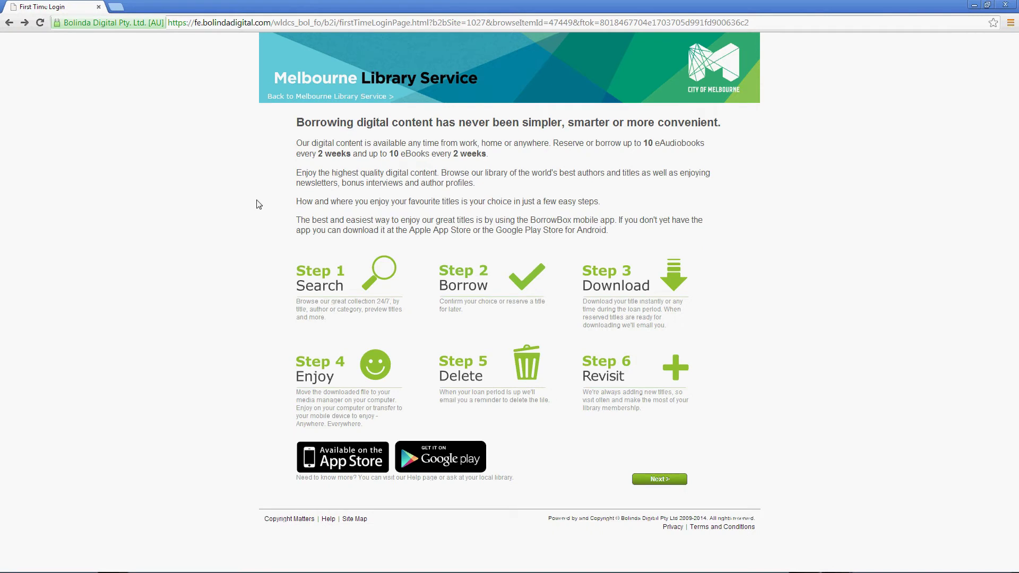
pyautogui.click(663, 482)
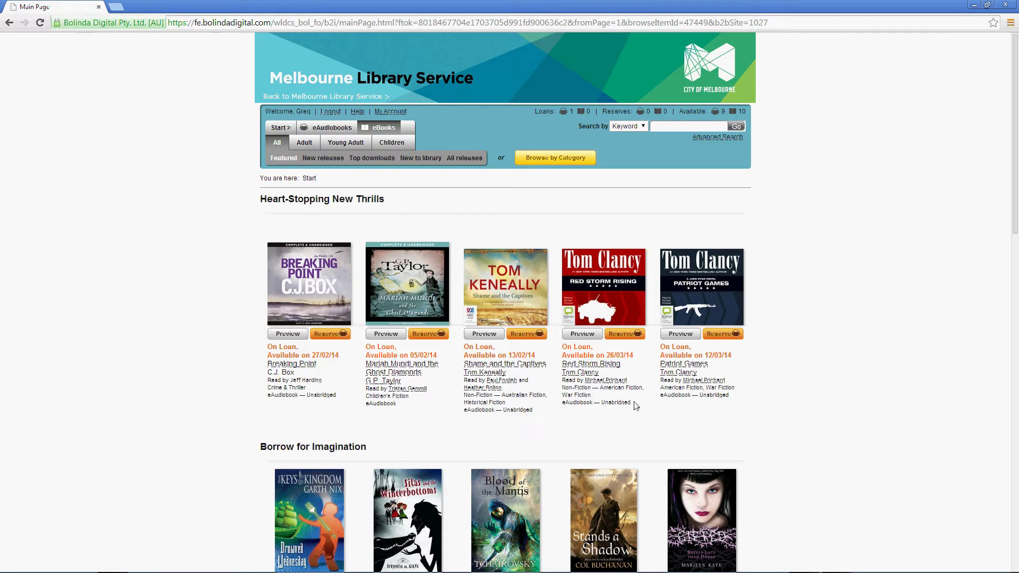
pyautogui.scroll(-1, 795, 401)
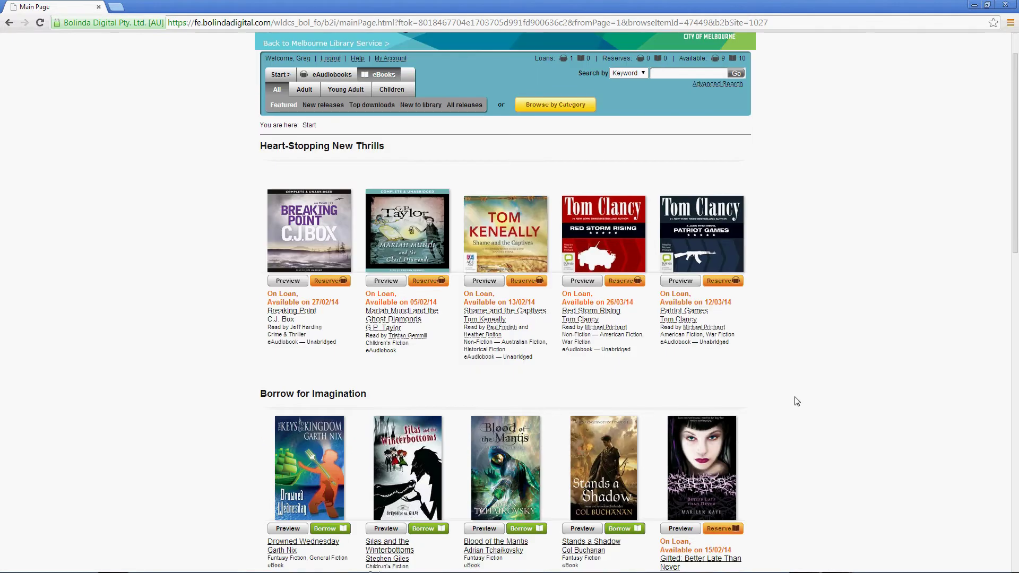
pyautogui.scroll(-1, 795, 402)
pyautogui.scroll(-1, 795, 402)
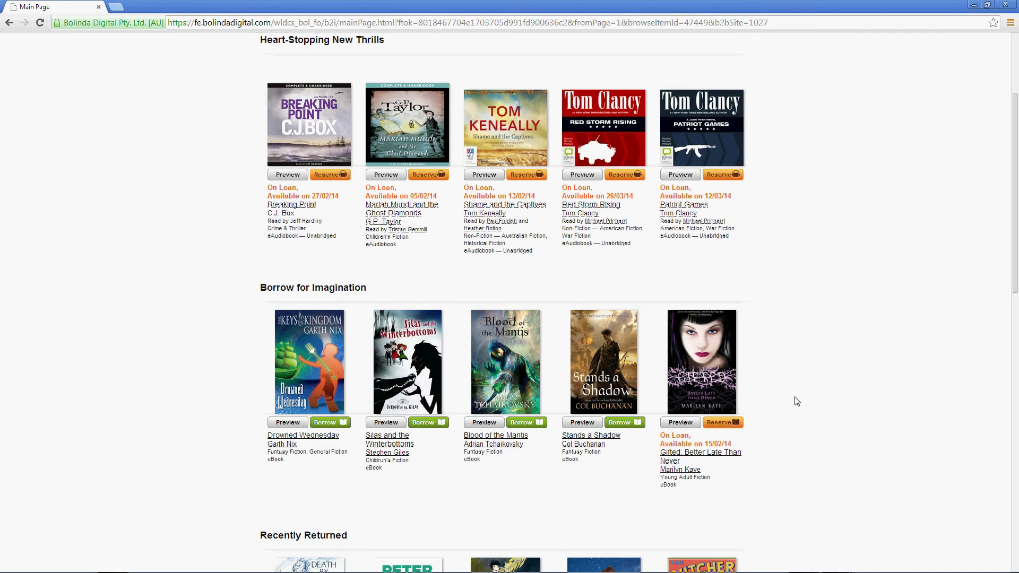
# Borrow Adrian Tchaikovsky's 'Blood of the Mantis' and confirm the 14-day eBook loan.
pyautogui.click(521, 427)
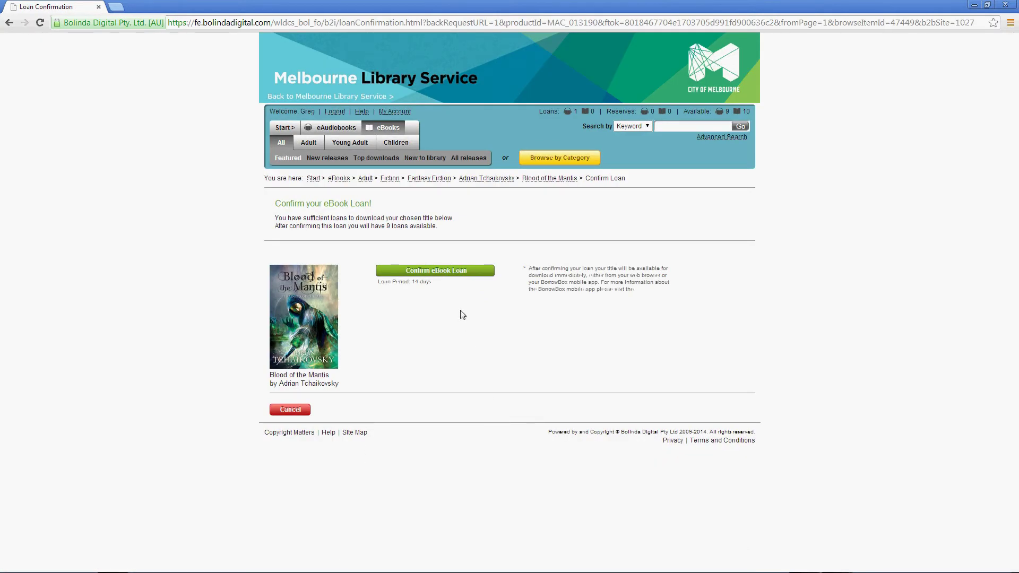
pyautogui.click(456, 274)
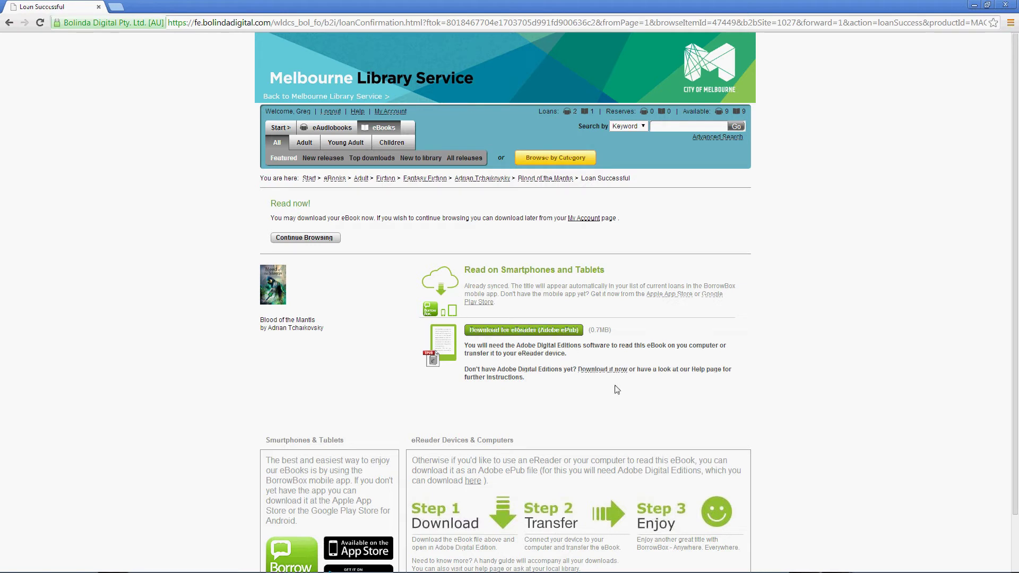
# Download ADE_2.0_Installer.exe for Windows and run it, allowing it to start.
pyautogui.click(598, 369)
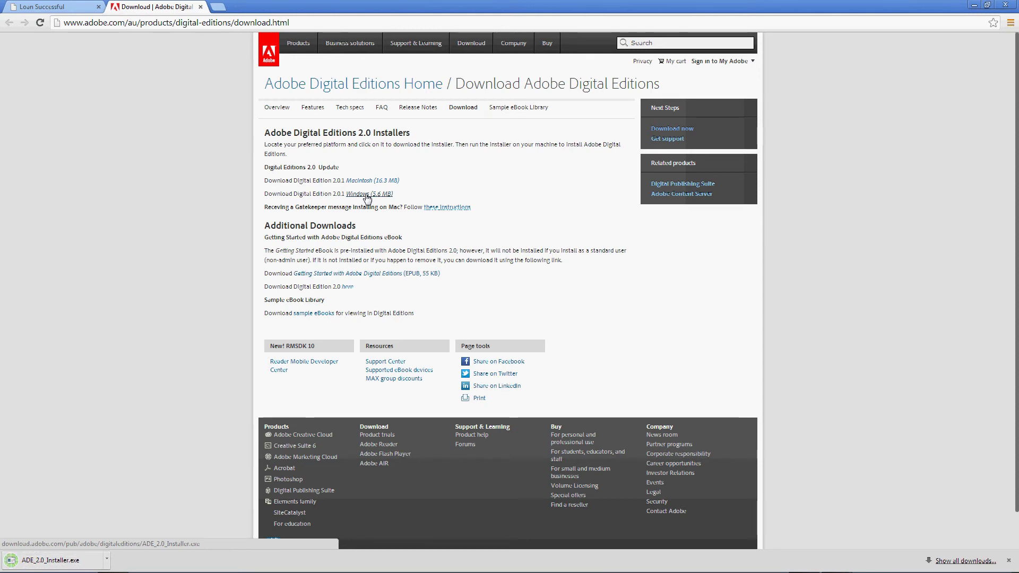
pyautogui.click(72, 559)
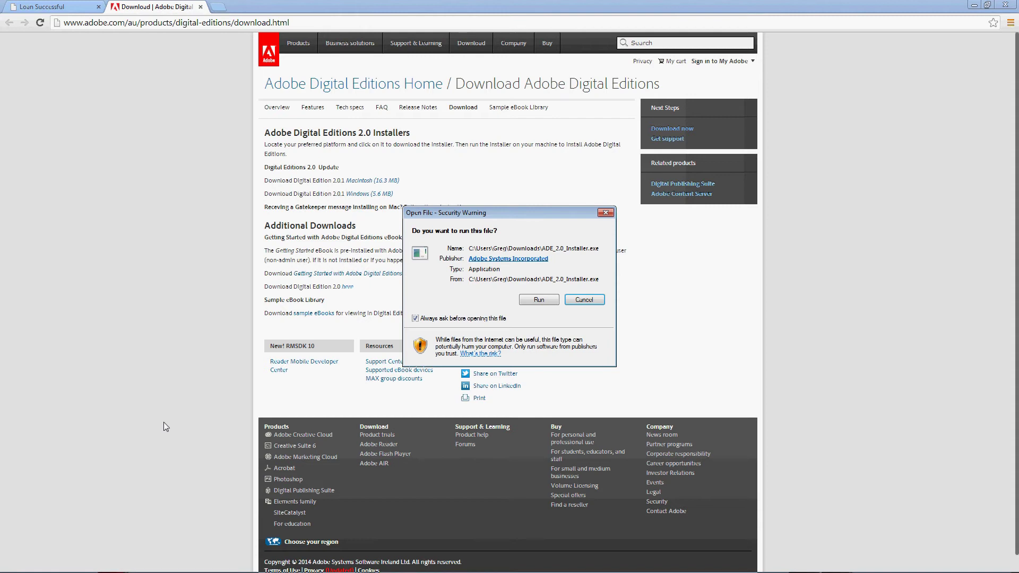
pyautogui.click(538, 301)
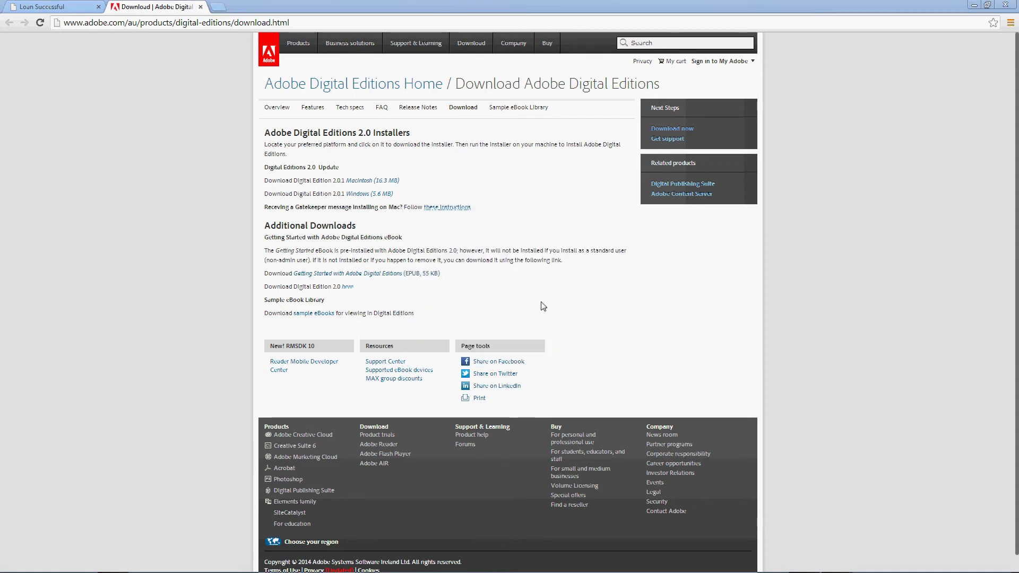
# Accept the license and install Adobe Digital Editions 2.0 into the default folder, then close setup.
pyautogui.click(550, 304)
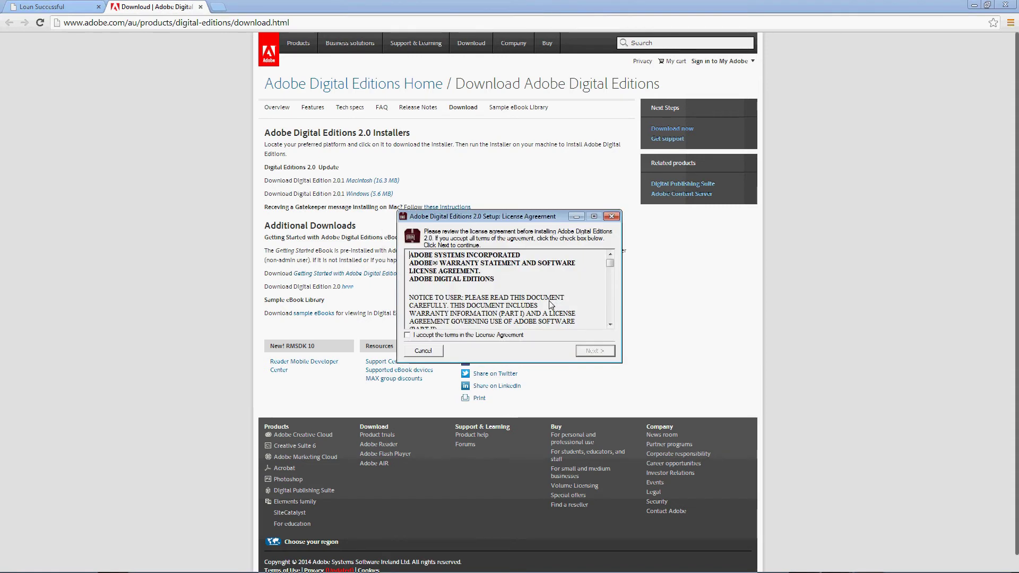
pyautogui.click(409, 336)
pyautogui.click(592, 351)
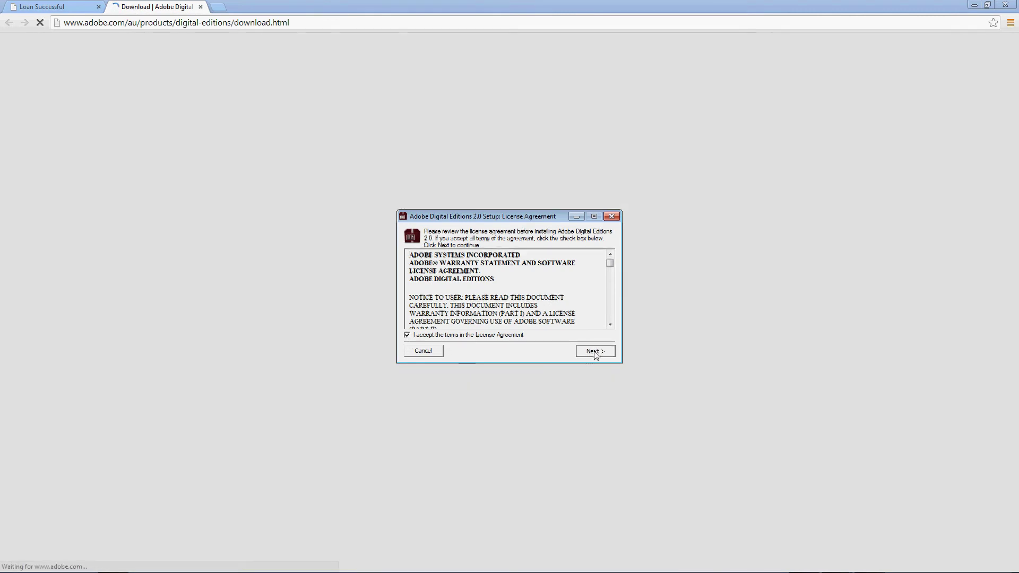
pyautogui.click(590, 352)
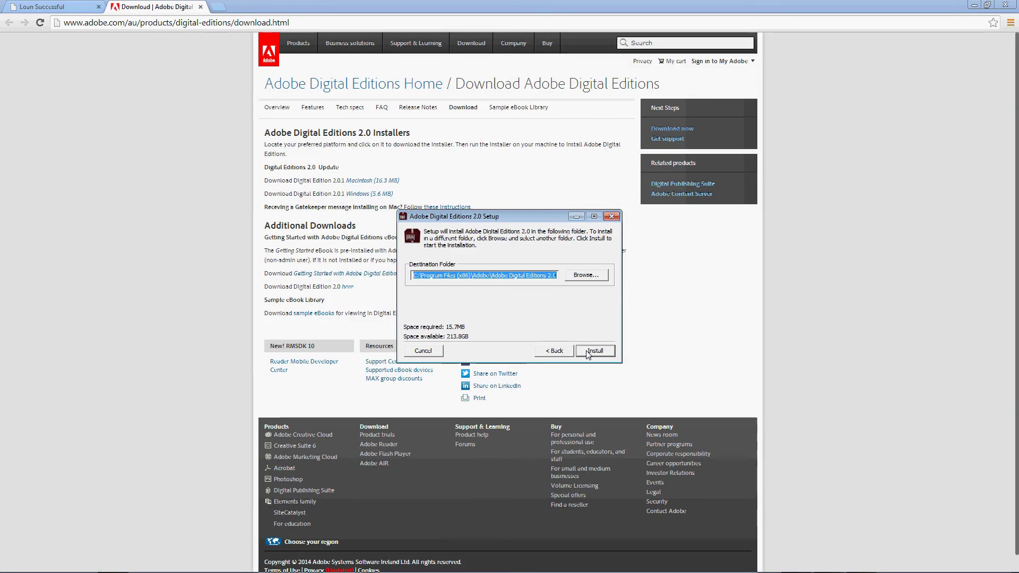
pyautogui.click(597, 355)
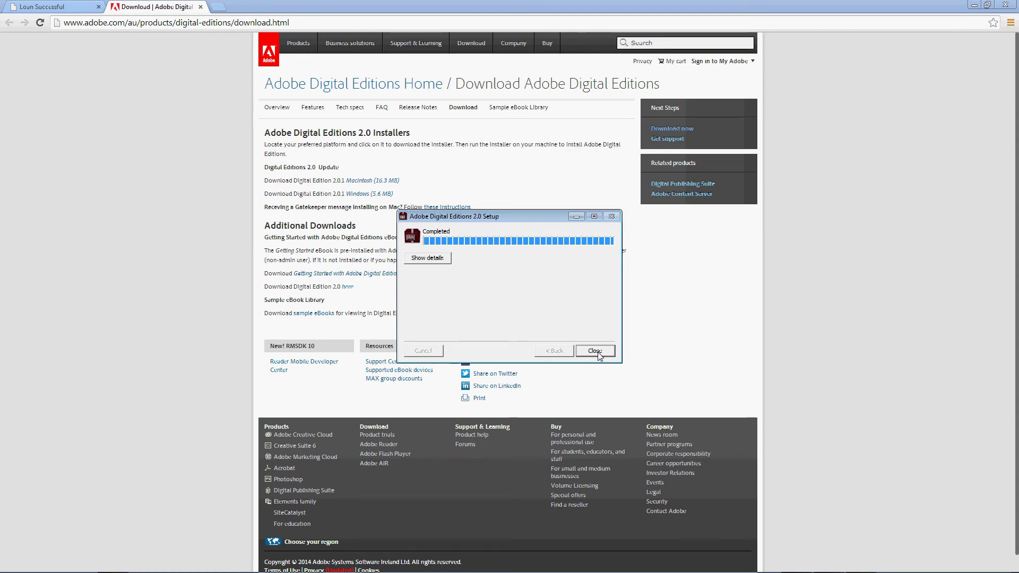
pyautogui.click(598, 355)
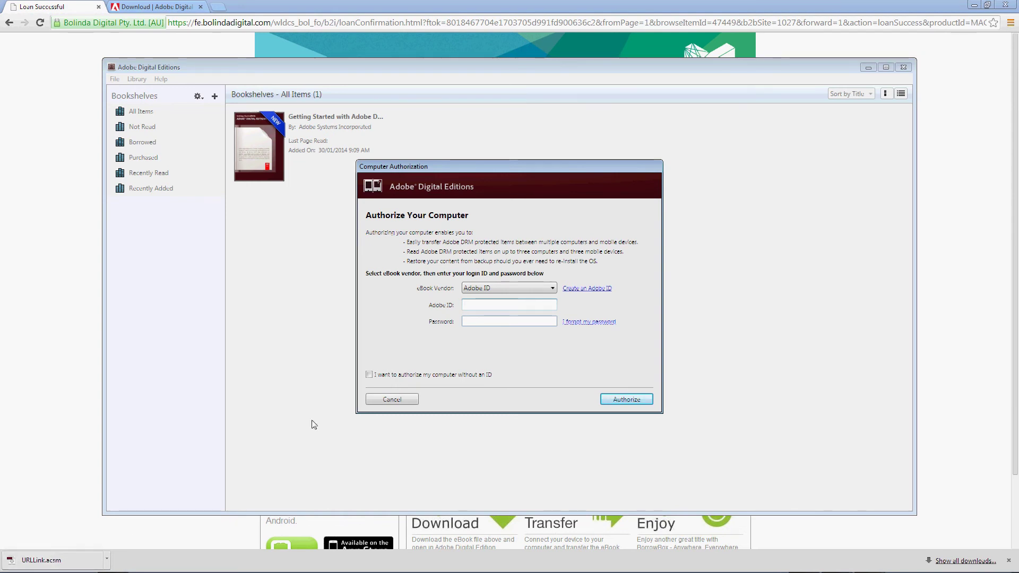
# Authorize the computer in Adobe Digital Editions without a vendor ID and acknowledge the confirmation.
pyautogui.click(369, 374)
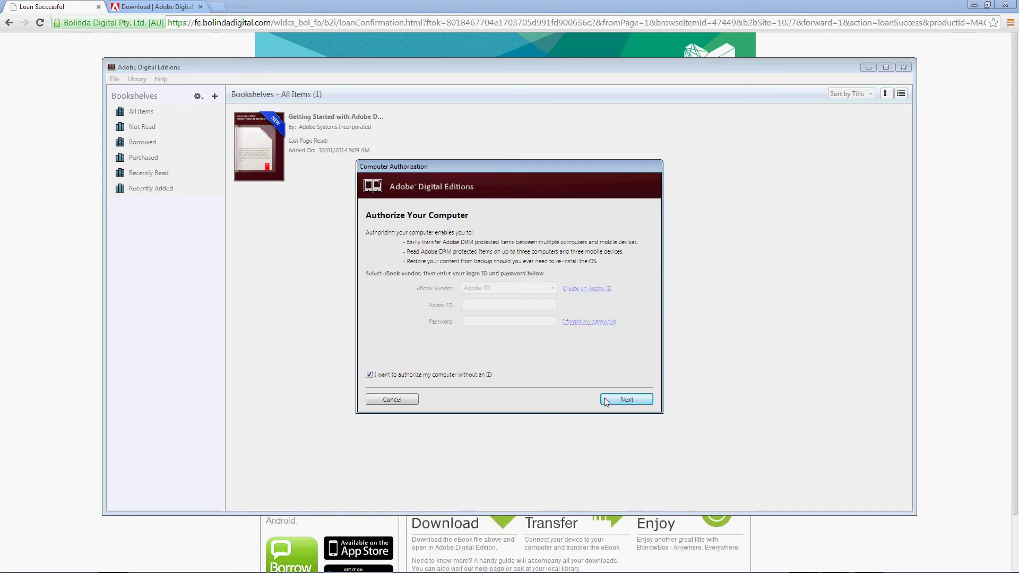
pyautogui.click(621, 398)
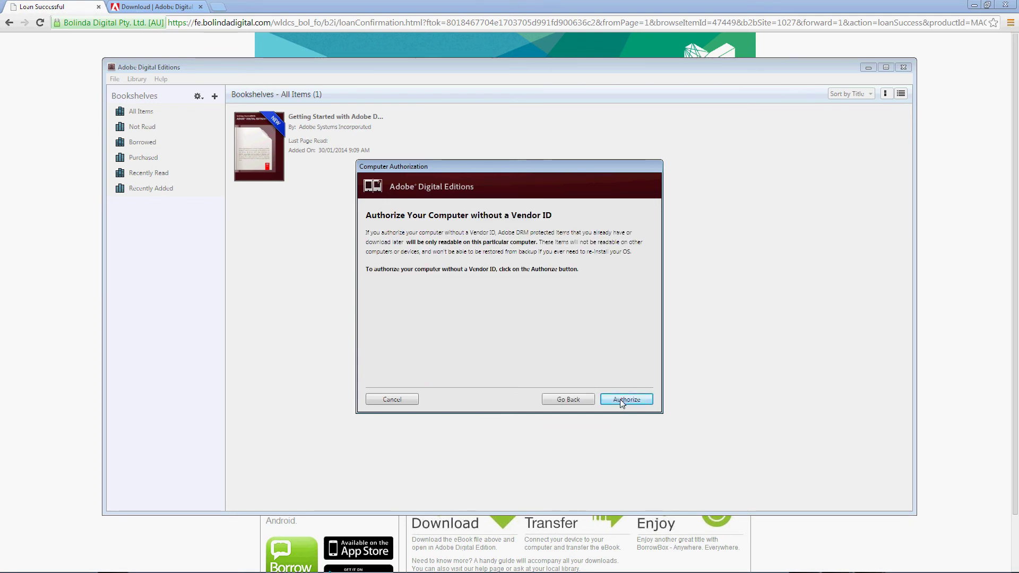
pyautogui.click(620, 401)
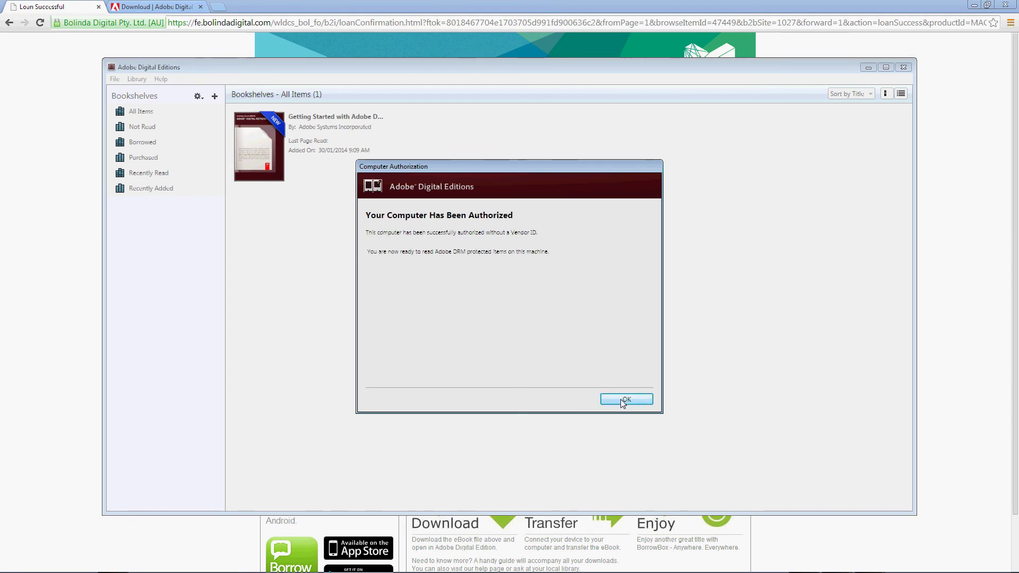
pyautogui.click(620, 399)
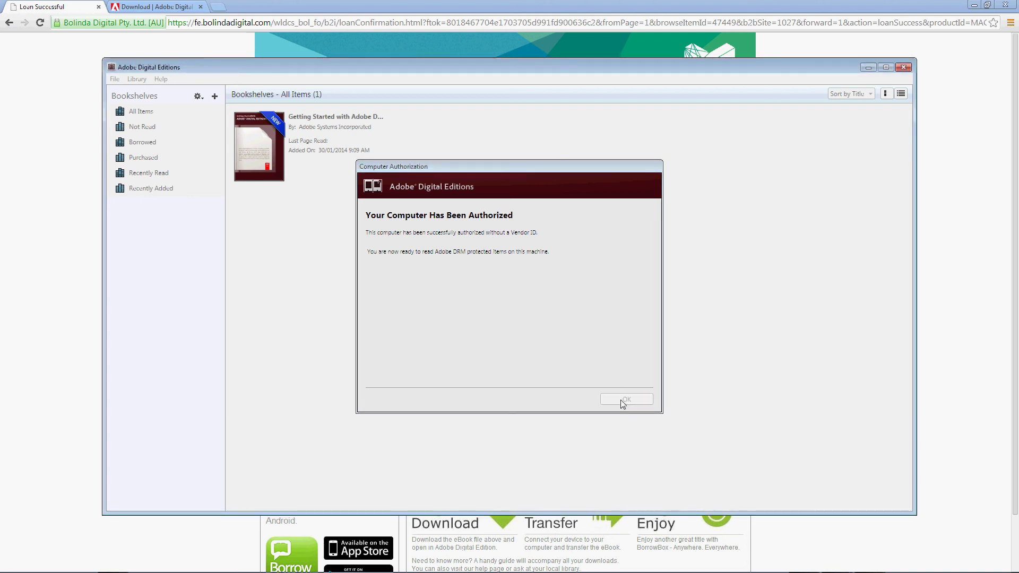